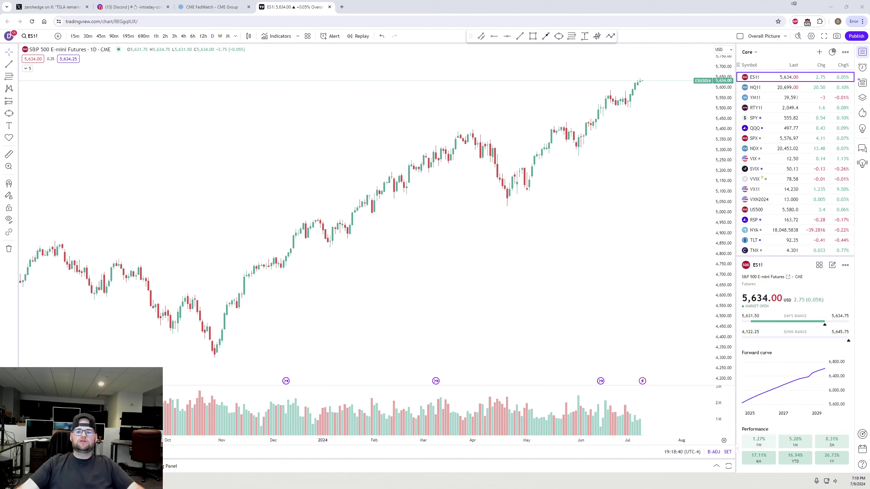
- Switch ES1! to 1-hour bars and bring the recent hourly bars into view
click(156, 36)
drag(184, 55, 496, 138)
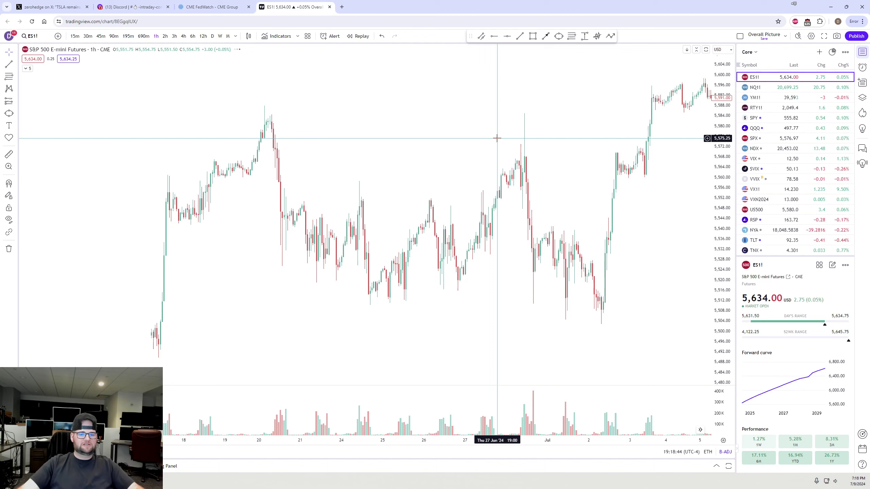
scroll(486, 139, down, 2)
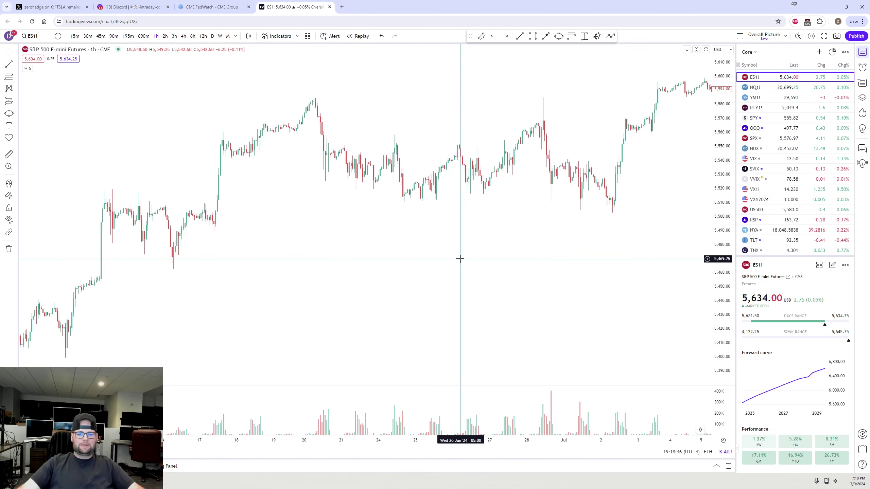
- Unhide the purple trend line from the Object Tree and return to the watchlist
click(863, 99)
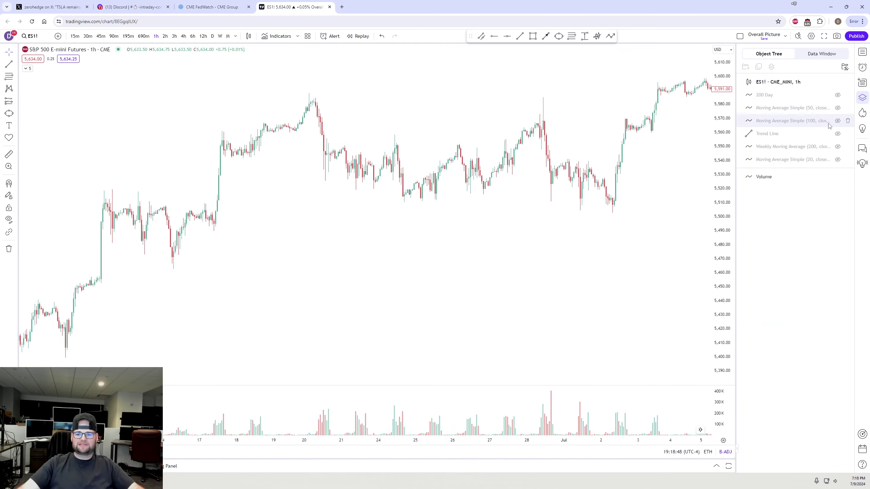
click(837, 134)
click(862, 52)
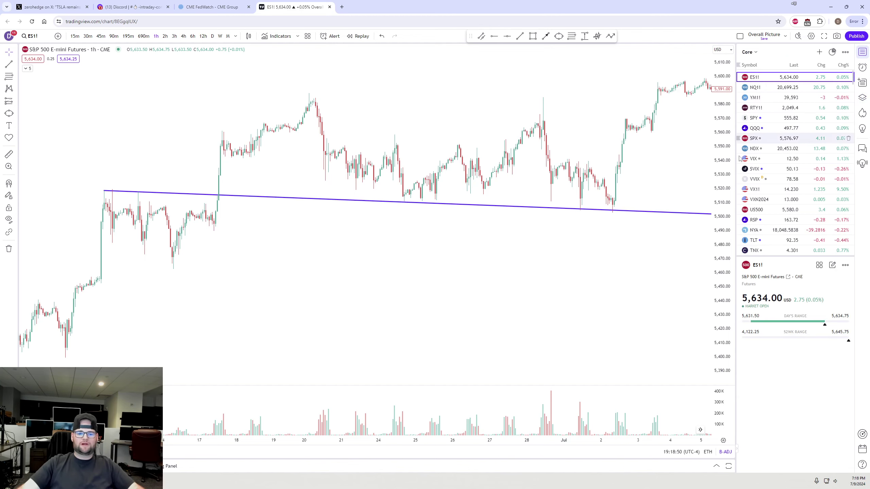
scroll(533, 274, left, 2)
scroll(527, 282, up, 2)
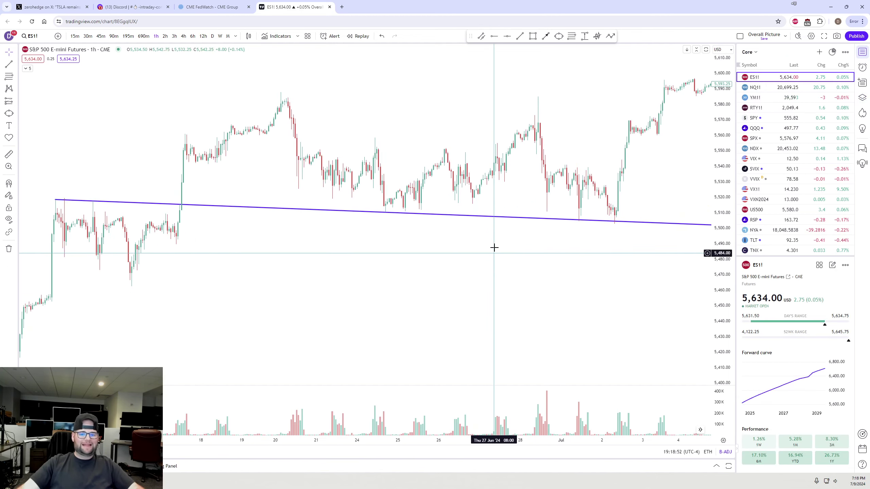
- Draw a yellow ellipse around the trendline's leftmost mid-June touches
click(558, 36)
click(47, 198)
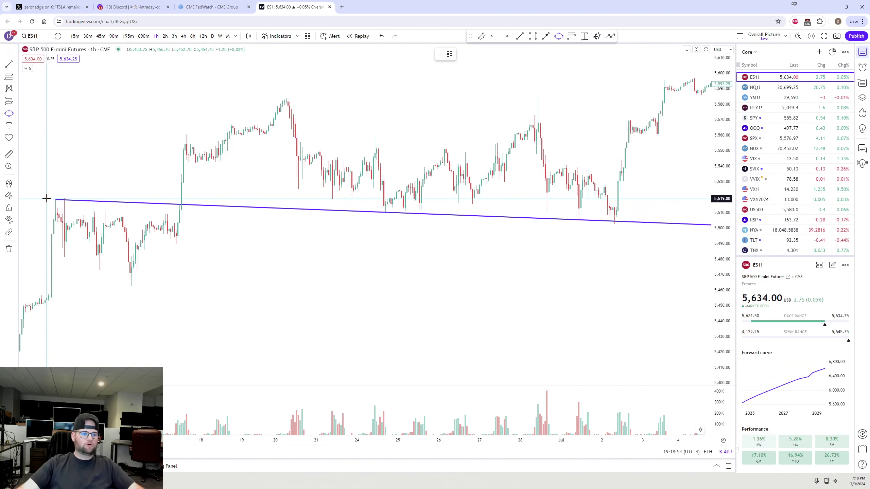
click(186, 205)
click(117, 189)
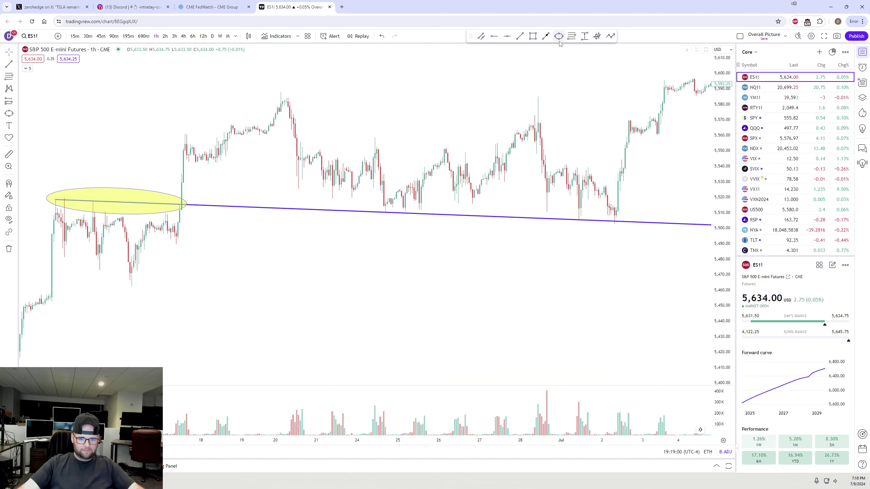
- Draw a yellow ellipse around the Jun 24–25 trendline touches
key(alt+shift+e)
click(371, 211)
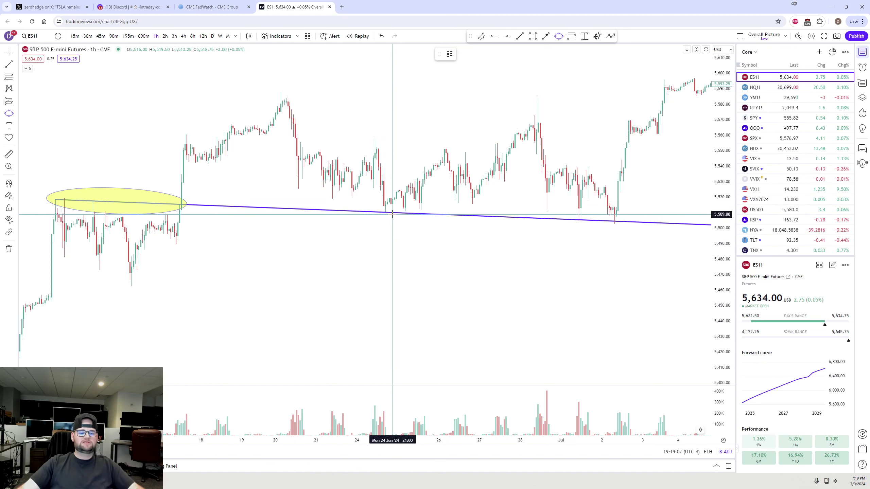
click(440, 214)
click(435, 222)
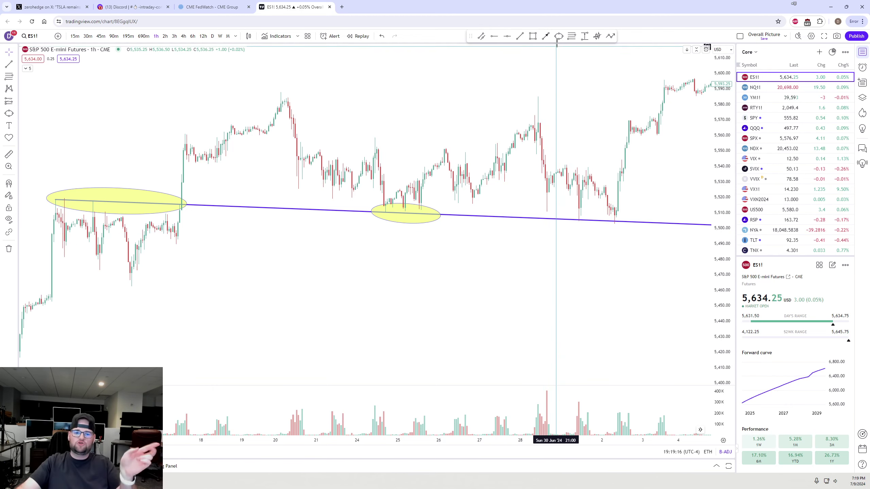
- Circle the Jul 1–2 touch with a third ellipse, then pan to the newest bars
click(559, 36)
click(568, 220)
click(625, 220)
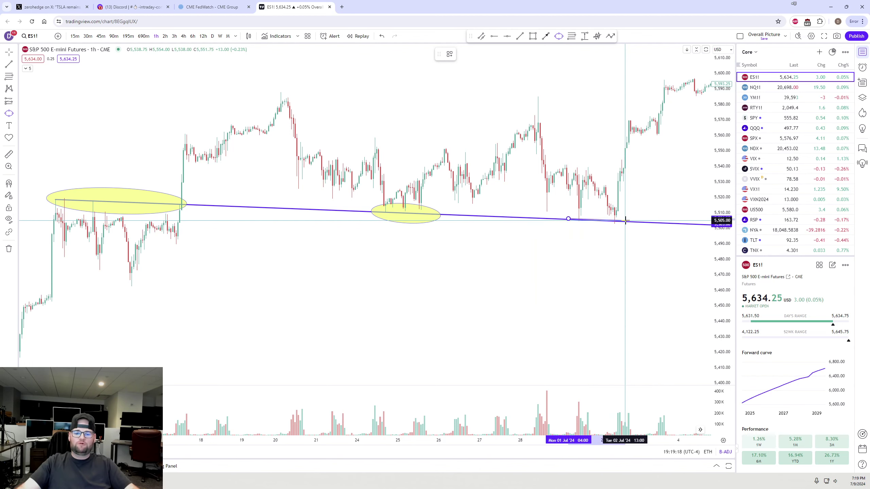
click(622, 234)
key(Escape)
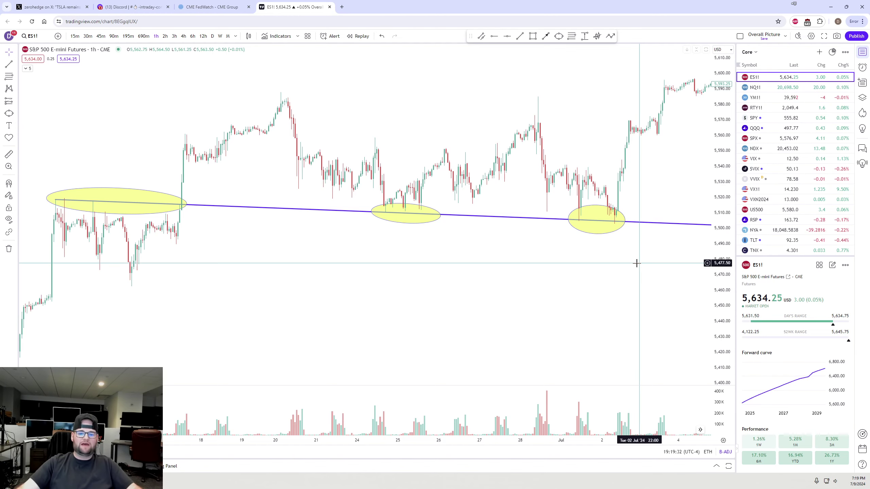
drag(635, 262, 588, 243)
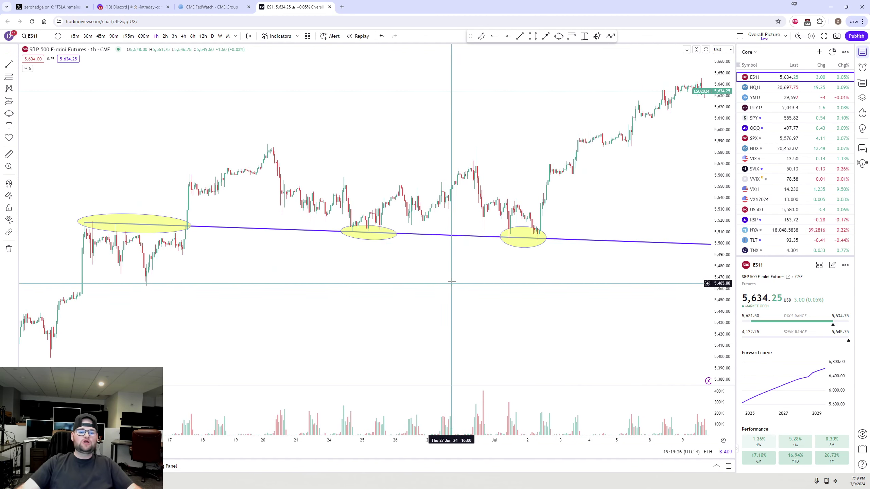
- Delete all three yellow ellipses from the chart
click(523, 244)
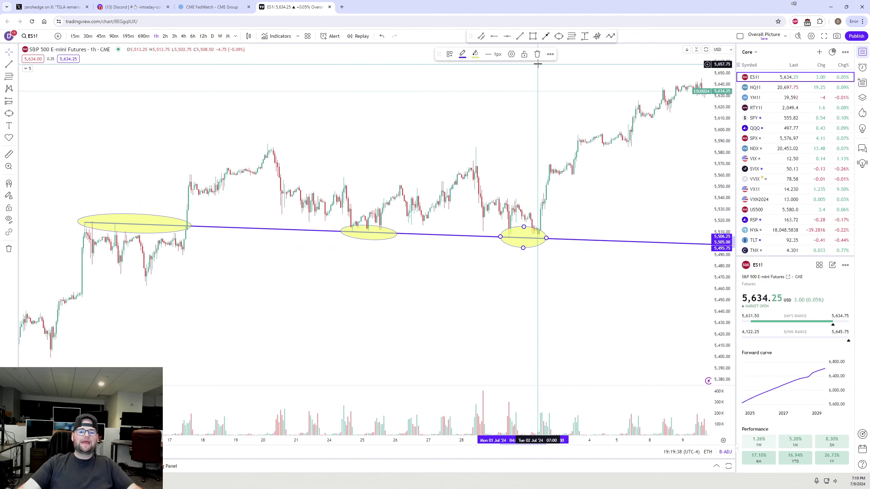
key(Delete)
click(377, 227)
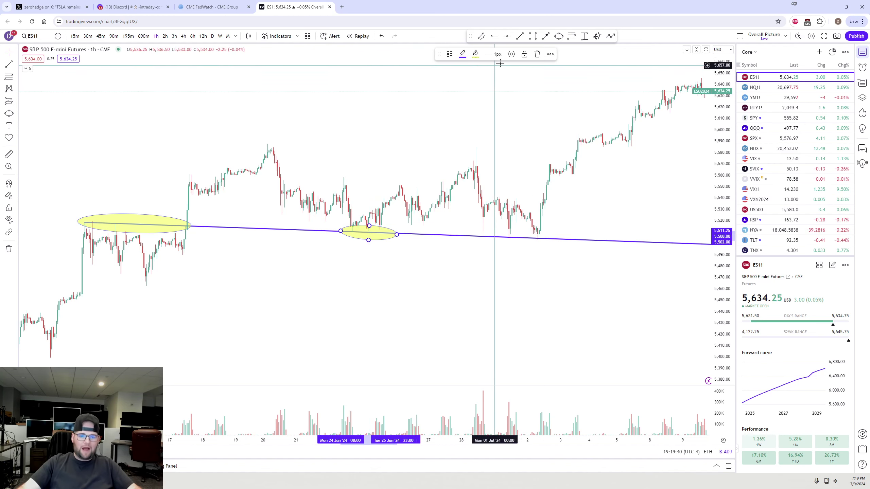
key(Delete)
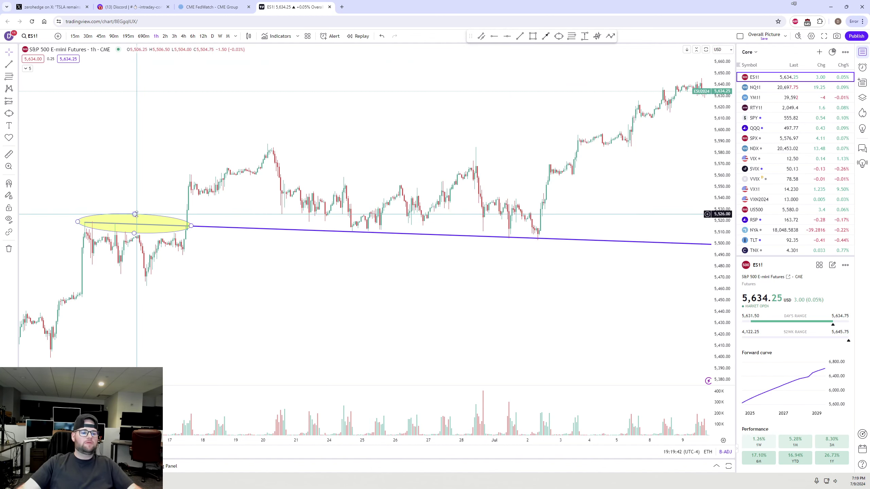
click(135, 216)
click(537, 55)
scroll(520, 125, up, 3)
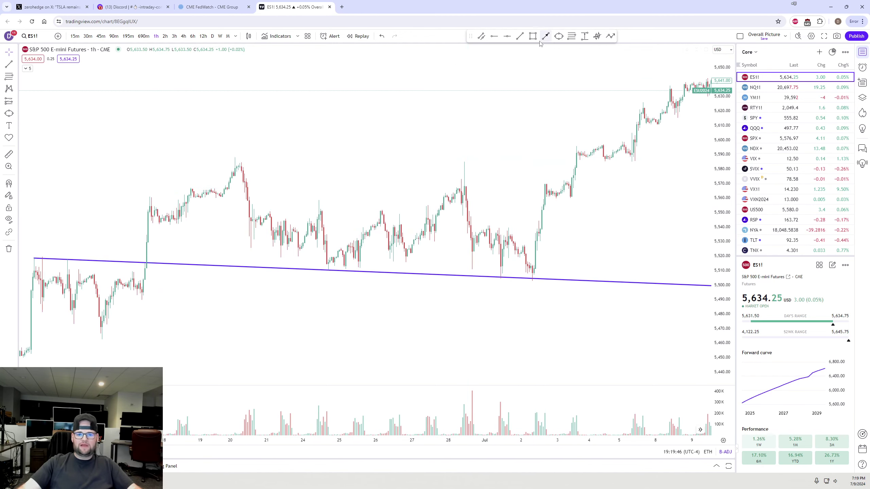
- Draw a black trend line just above the purple one through the repeated lows
click(520, 36)
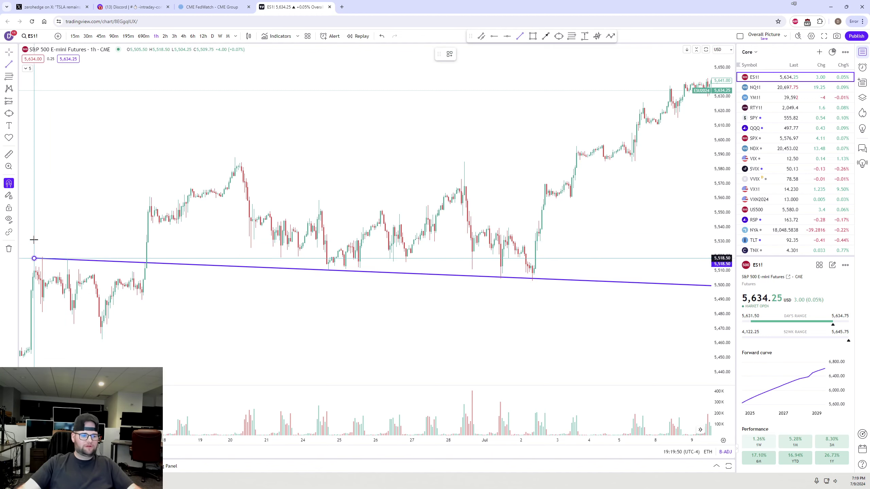
click(33, 240)
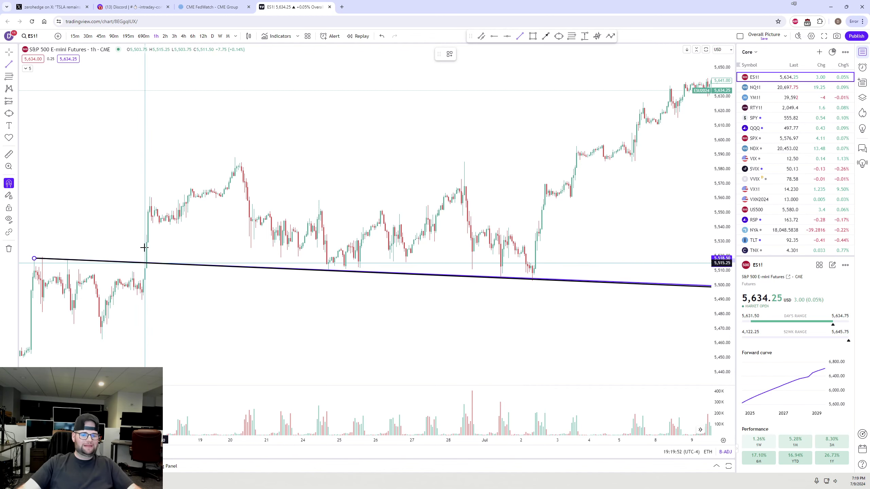
click(66, 229)
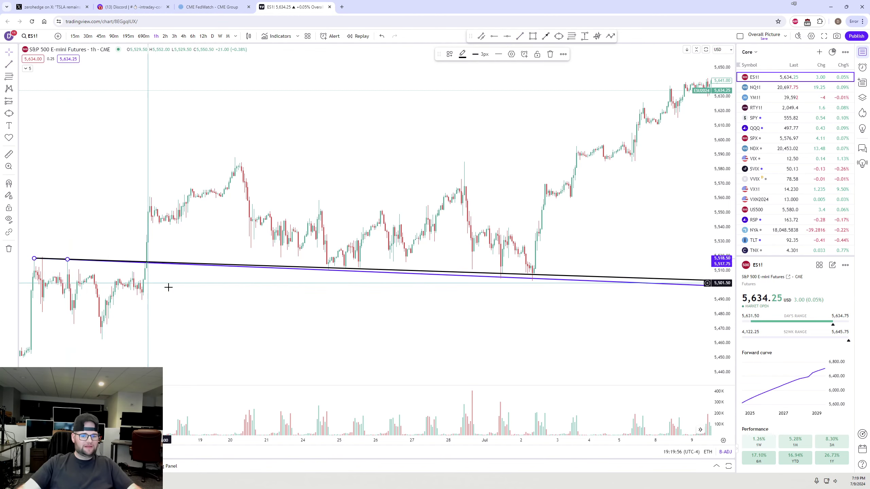
drag(289, 299, 329, 301)
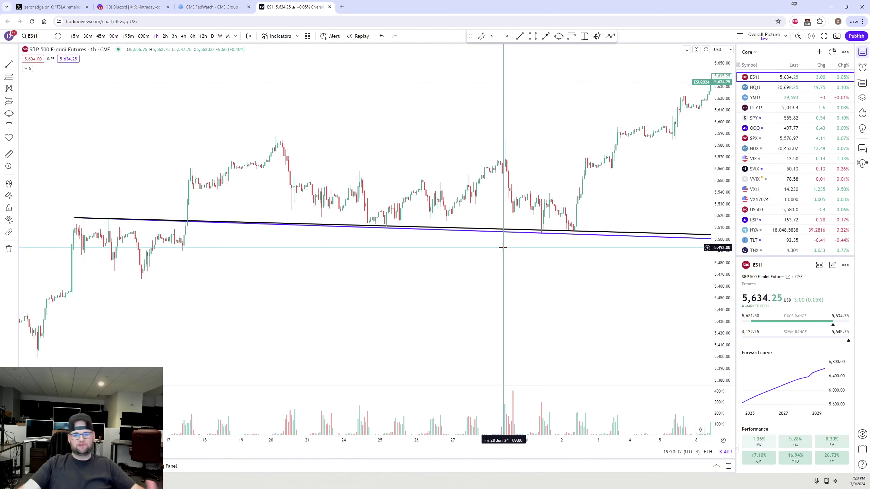
- Switch to daily candles and show the SMA 20 while zooming the time axis
click(212, 36)
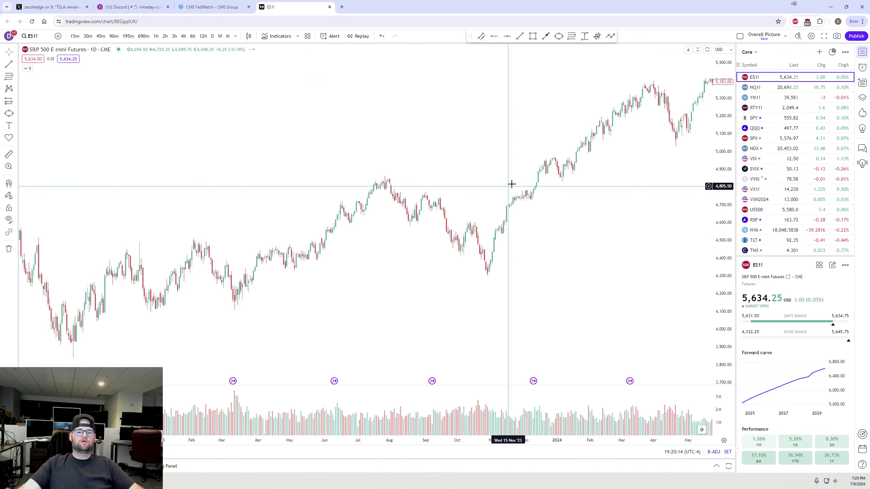
click(28, 68)
click(52, 101)
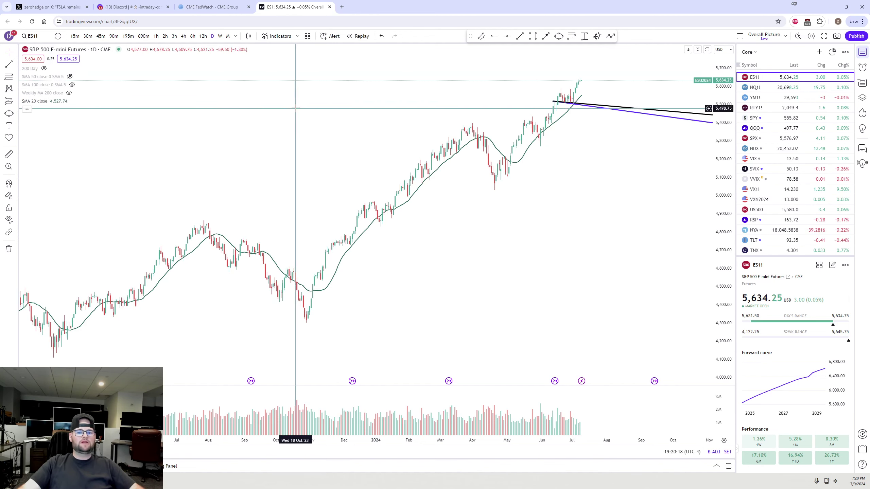
scroll(592, 142, up, 3)
scroll(612, 210, up, 3)
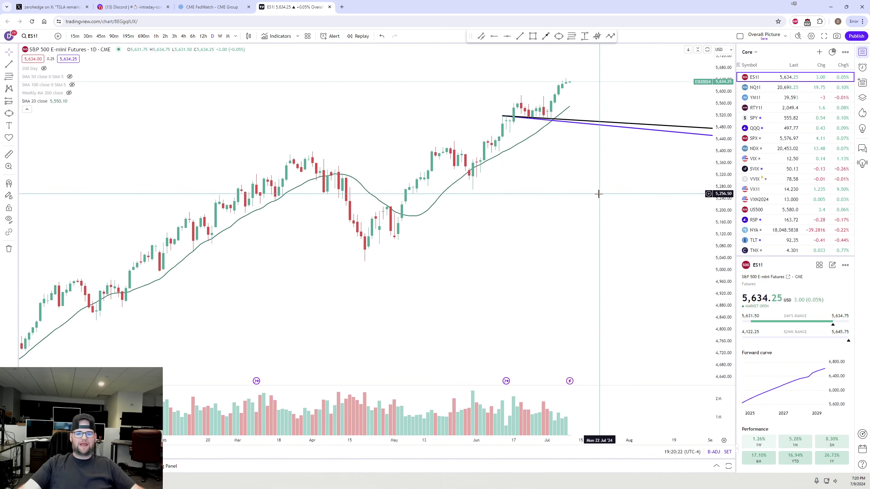
scroll(598, 192, up, 1)
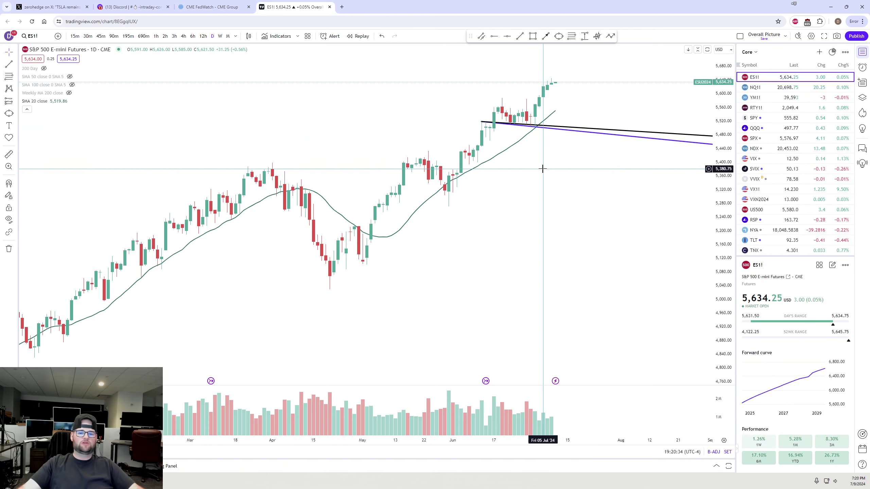
scroll(533, 128, up, 5)
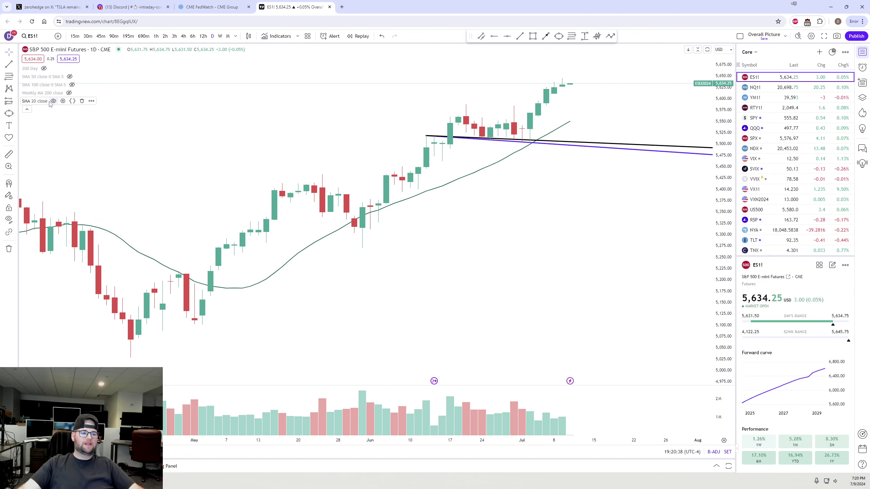
- Hide the SMA 20 again and zoom the daily chart back out
click(27, 109)
scroll(285, 111, down, 3)
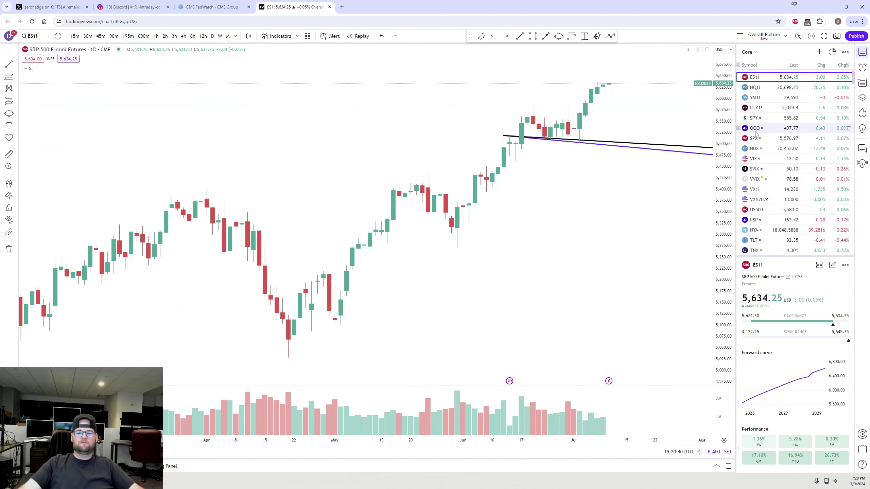
scroll(757, 137, down, 2)
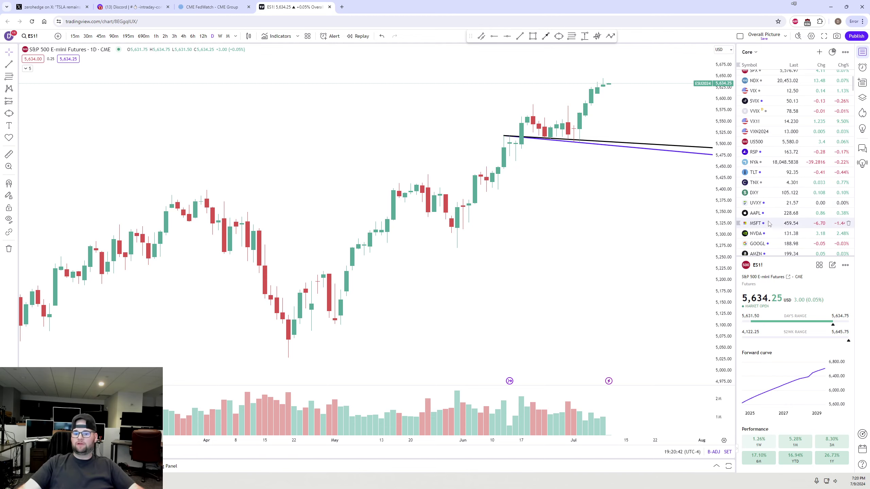
scroll(769, 223, down, 1)
- View NVDA on 90-minute candles, then open the NQ1! Nasdaq 100 futures chart
click(767, 202)
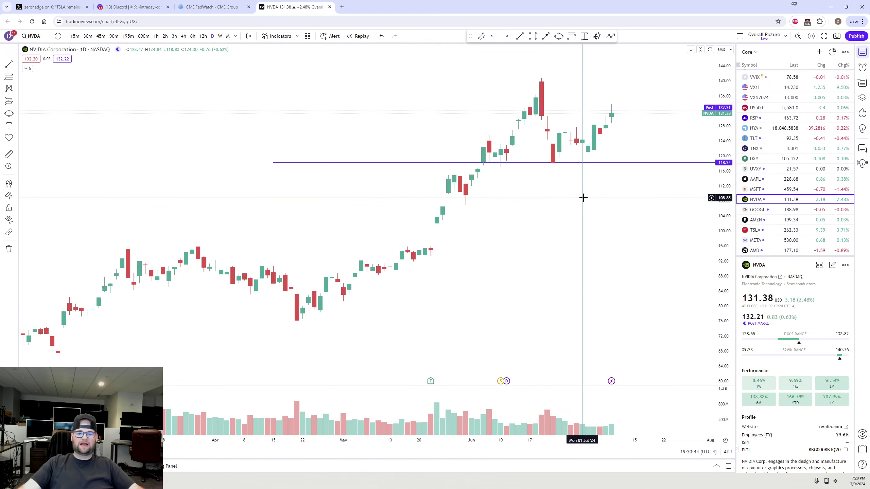
click(113, 36)
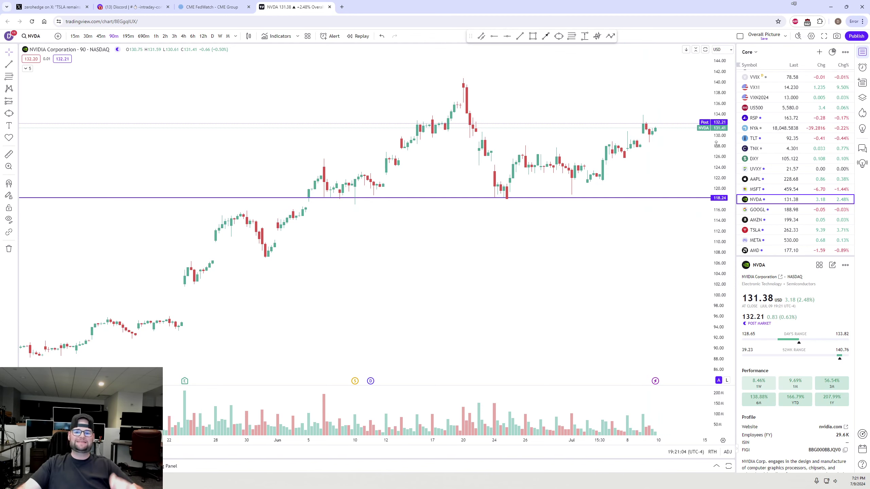
scroll(763, 109, up, 1)
scroll(762, 109, up, 3)
click(755, 87)
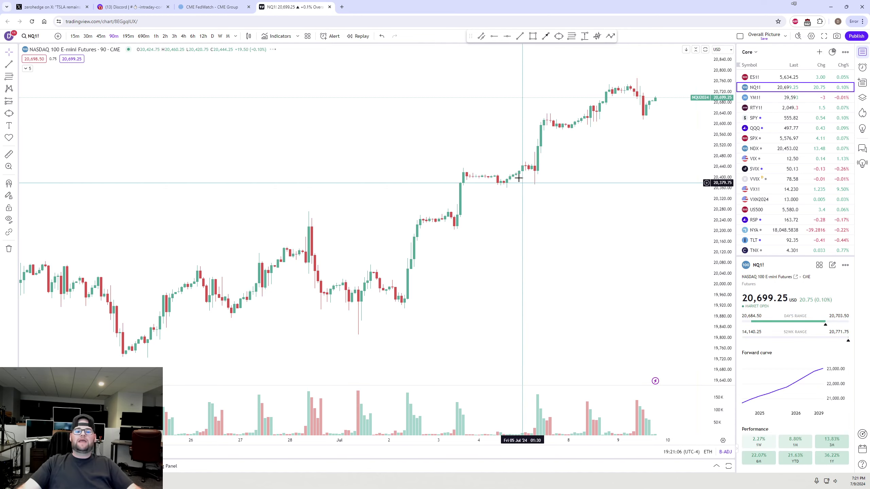
- Zoom out on NQ1!, then go back to the ES1! 90-minute chart with both trendlines
scroll(507, 219, down, 5)
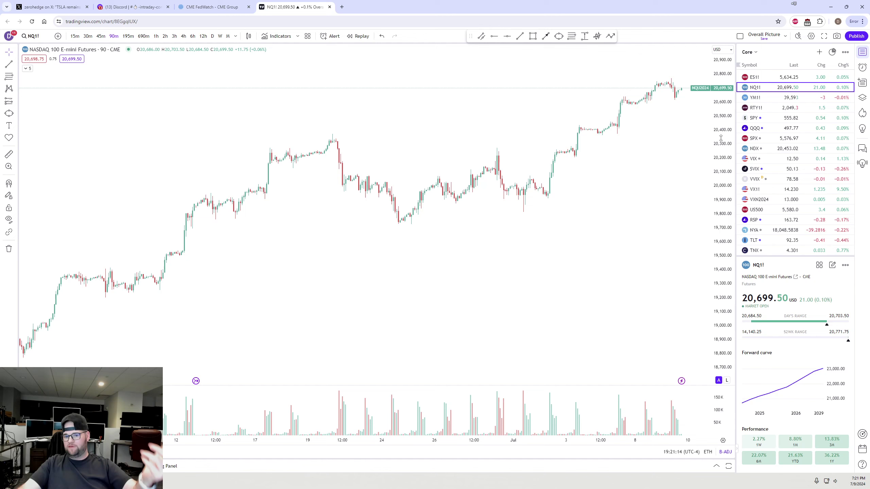
click(754, 82)
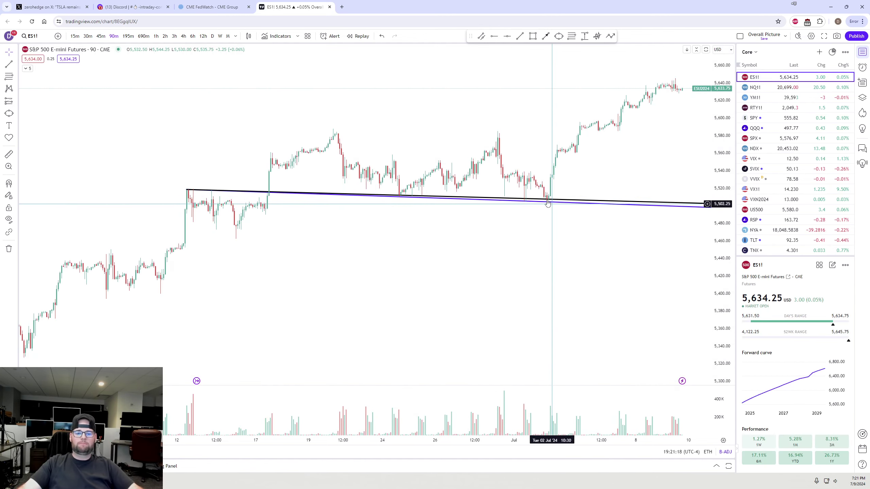